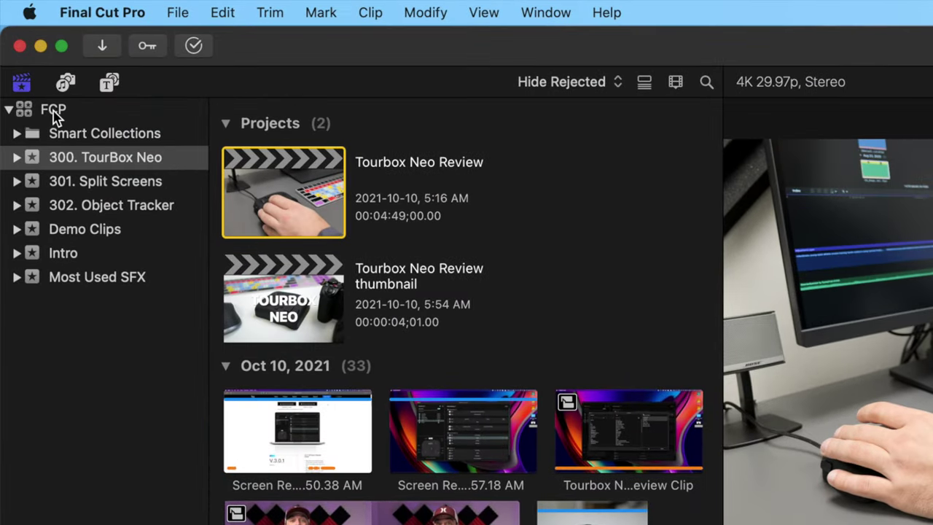
Select the FCP library and confirm its media stays stored In Library
key("super+1")
left_click(54, 111)
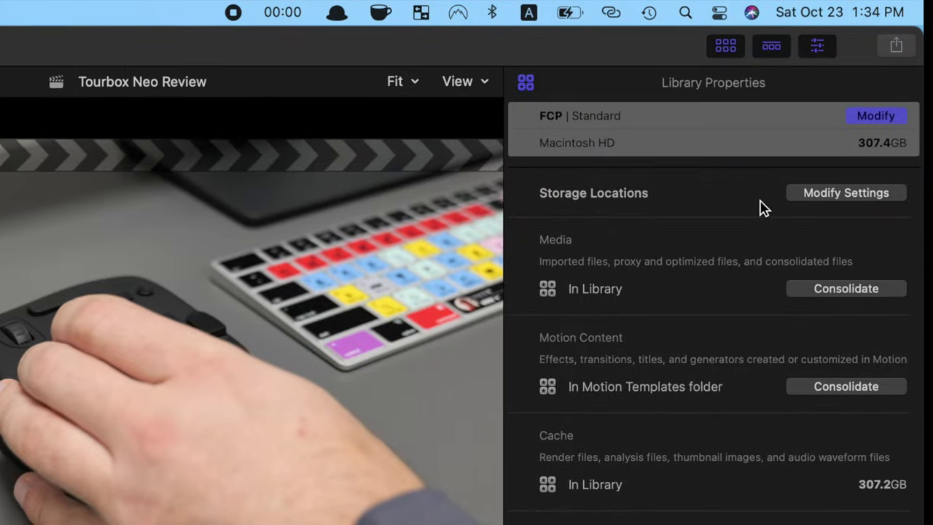
left_click(832, 195)
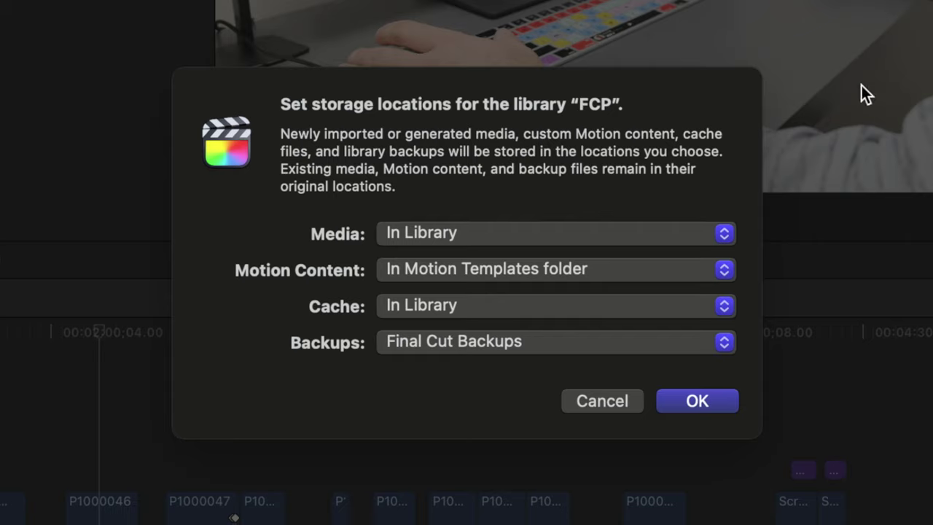
left_click(722, 237)
left_click(721, 239)
Leave the cache and Motion Templates storage locations unchanged, then consolidate the library media
left_click(722, 309)
left_click(722, 310)
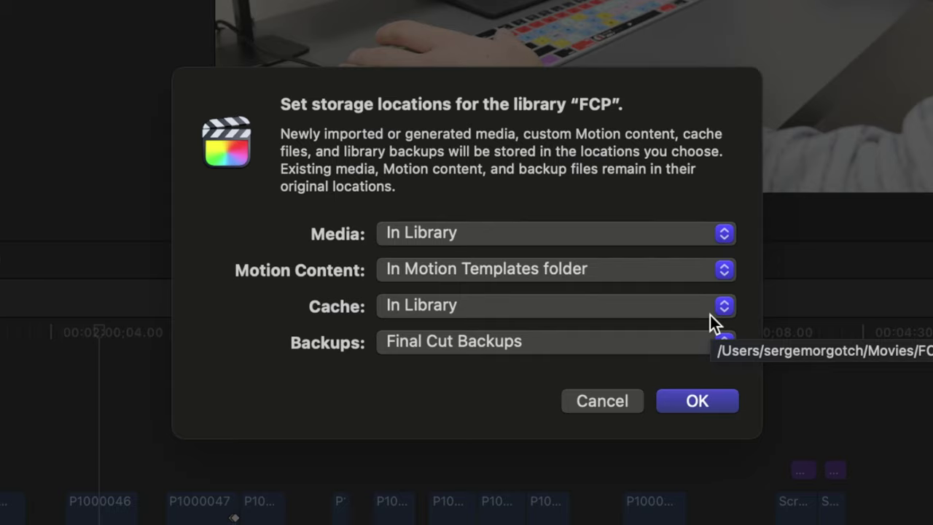
left_click(725, 270)
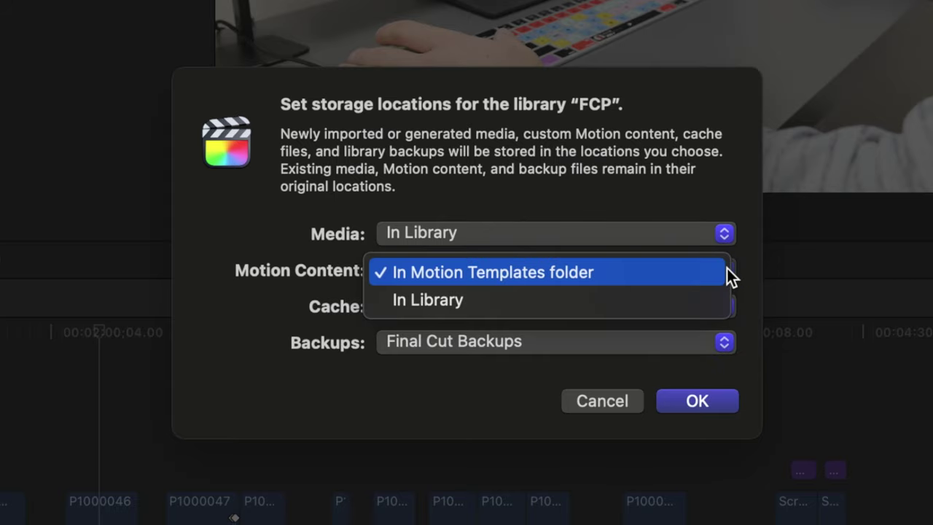
left_click(709, 278)
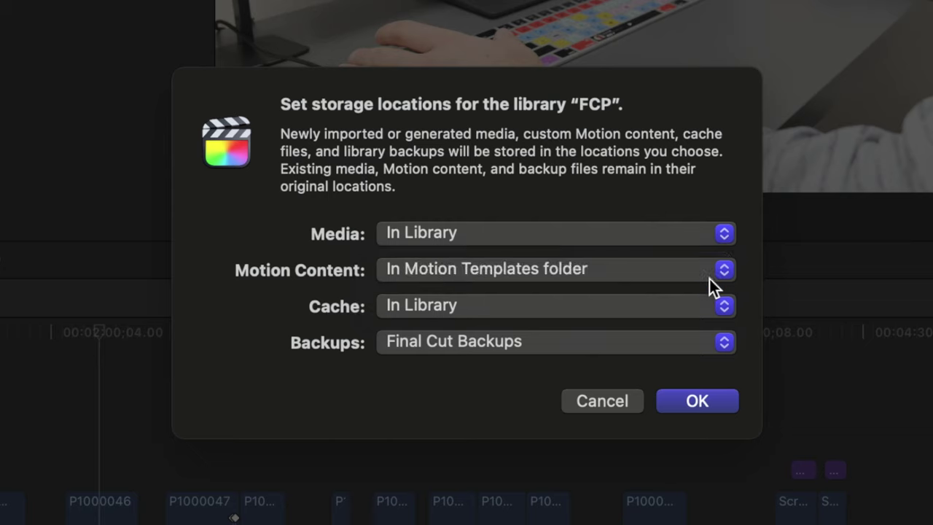
left_click(693, 400)
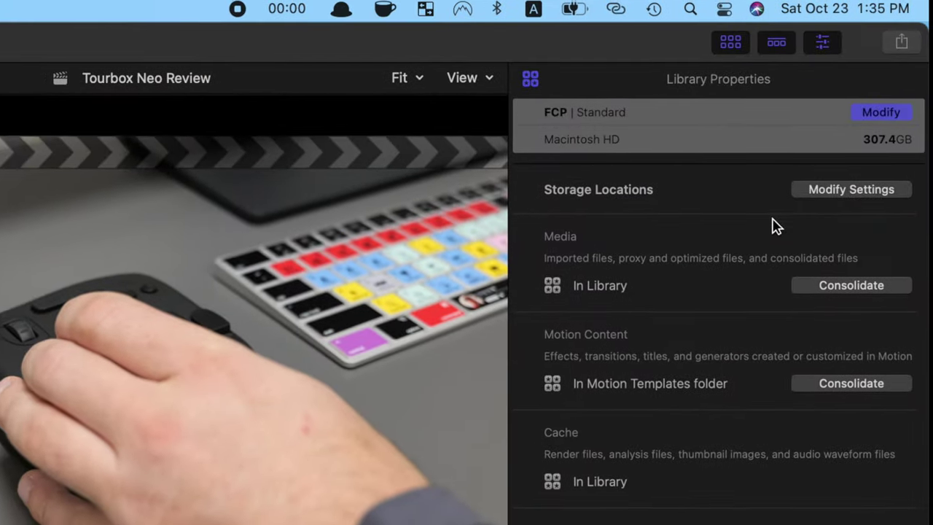
left_click(849, 290)
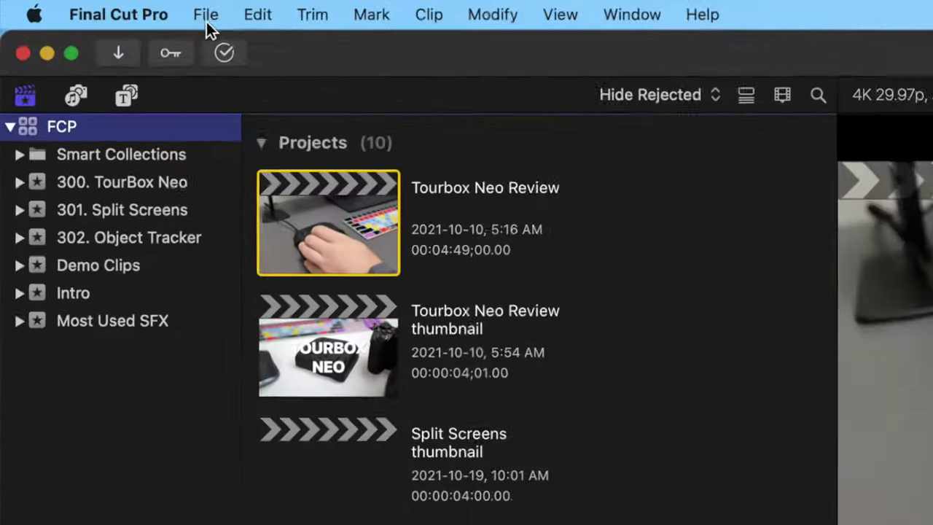
Delete all render files plus optimized and proxy media from the FCP library, then minimize Final Cut Pro
left_click(90, 6)
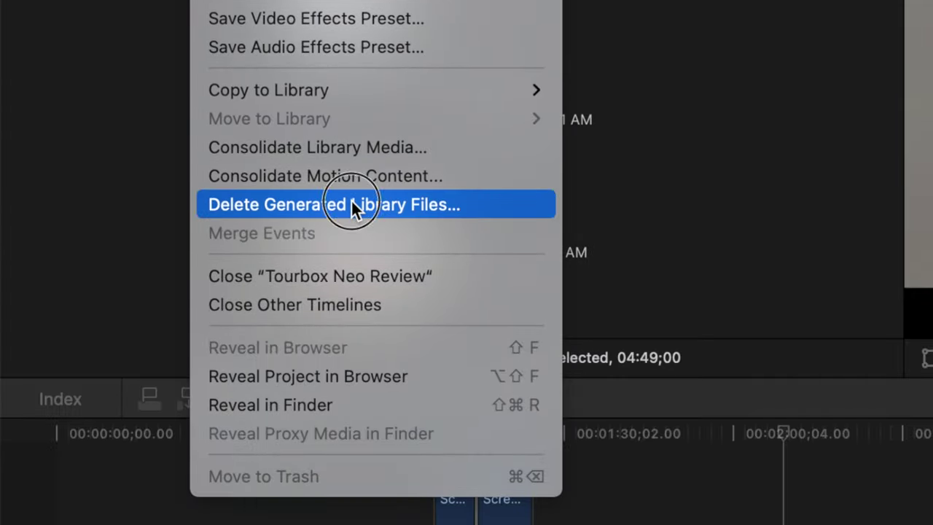
left_click(350, 199)
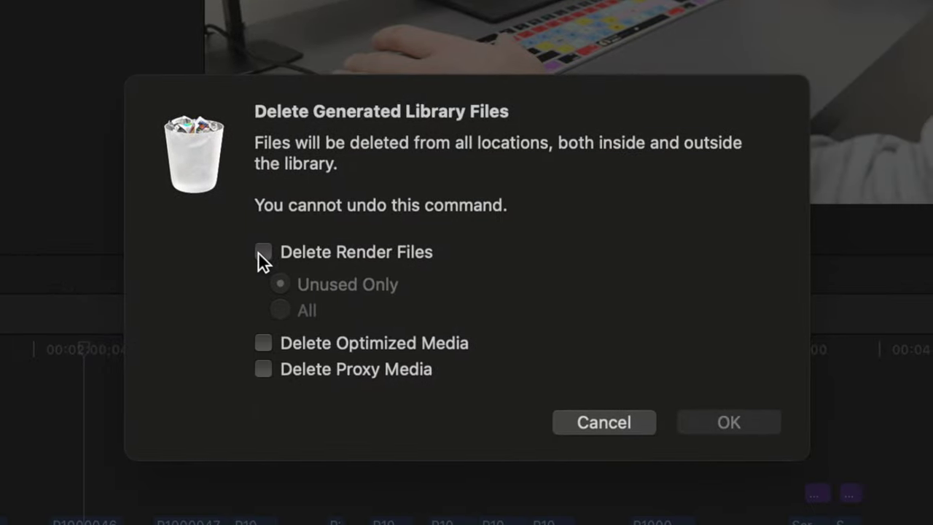
left_click(262, 252)
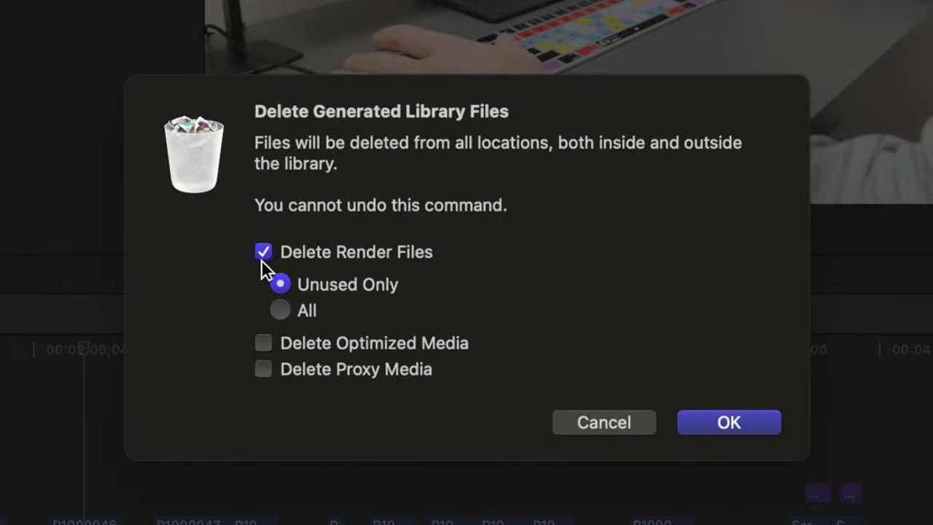
left_click(279, 312)
left_click(261, 345)
left_click(263, 372)
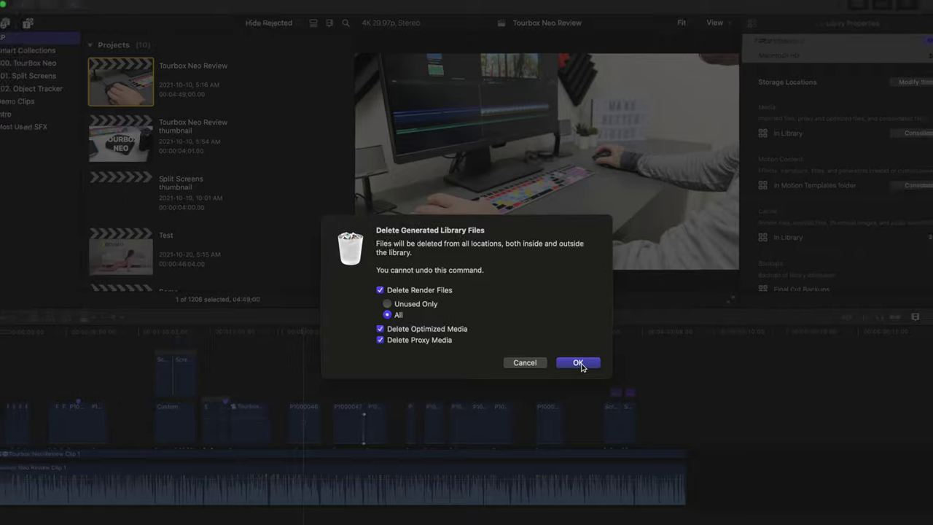
left_click(722, 420)
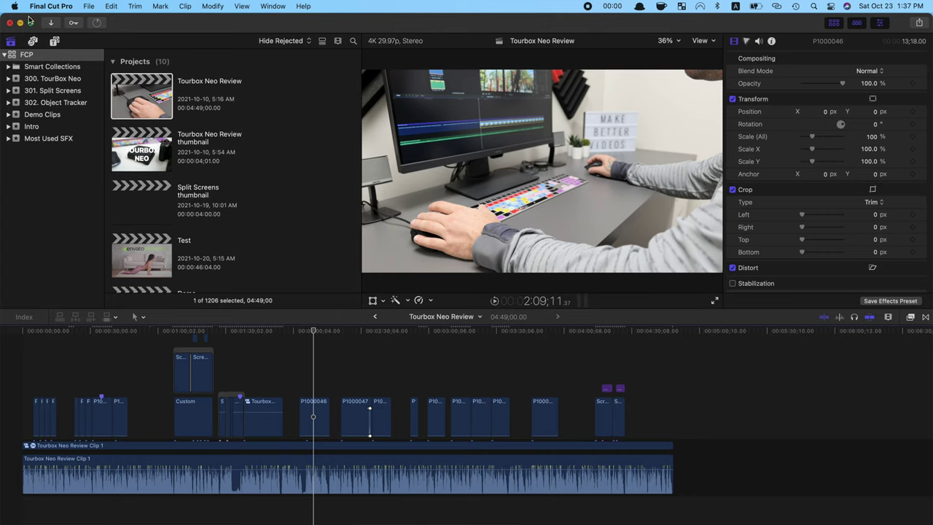
left_click(21, 23)
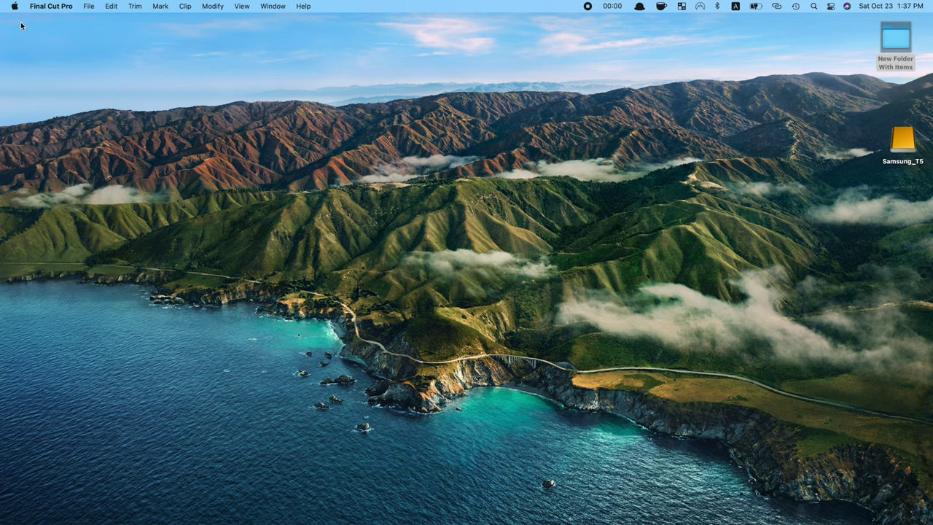
Launch Disk Utility from the Alfred launcher by searching 'disk'
key("alt+space")
type("disk")
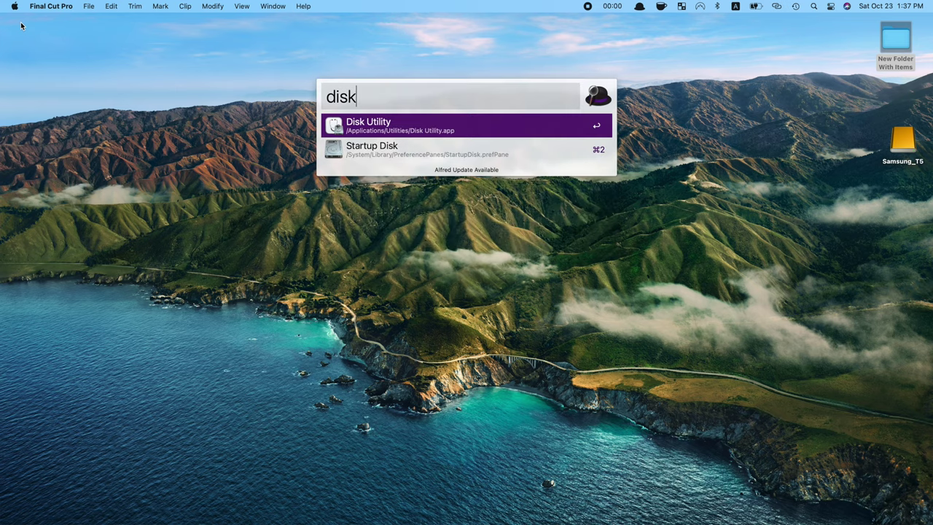
key("Return")
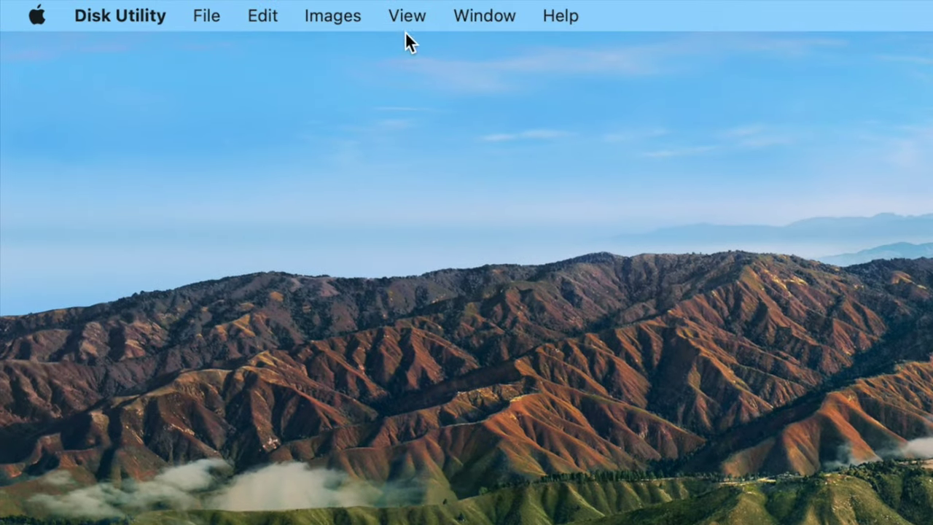
Show all devices, select the Samsung Portable SSD T5, and start erasing it
left_click(393, 18)
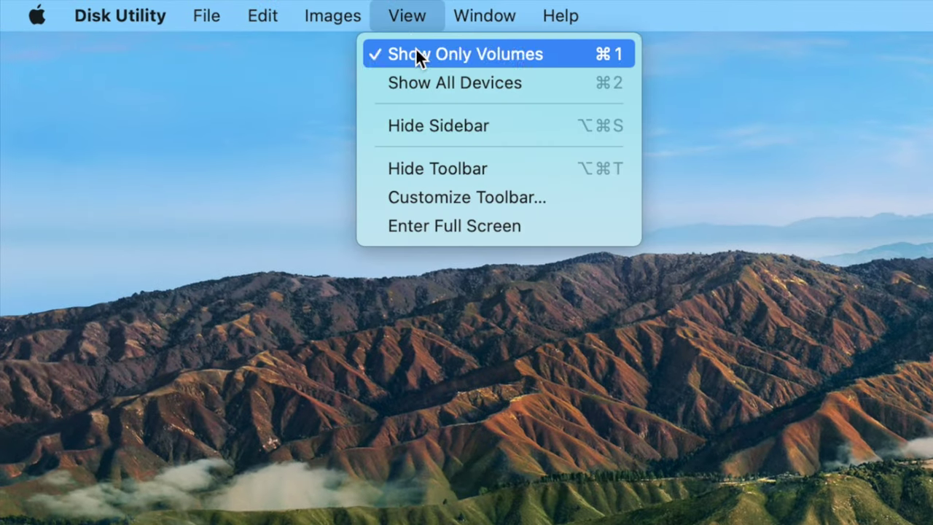
left_click(425, 73)
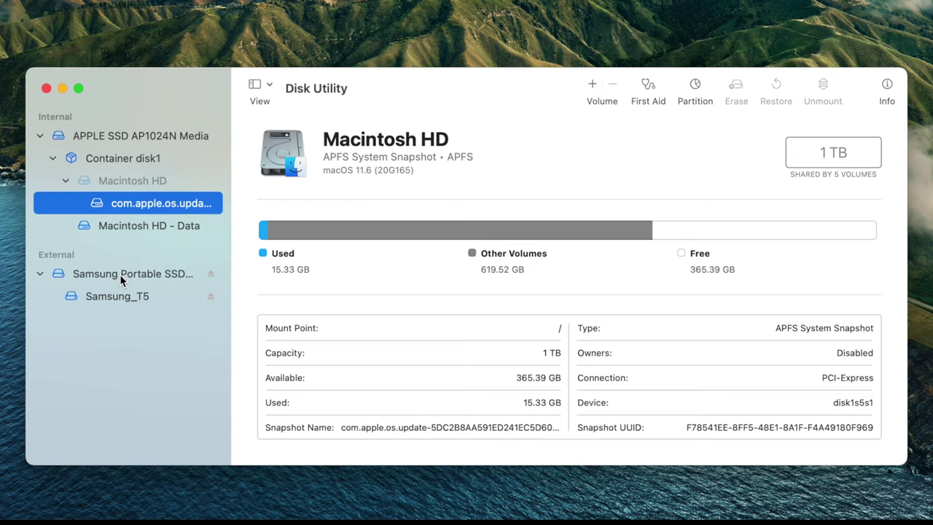
left_click(120, 274)
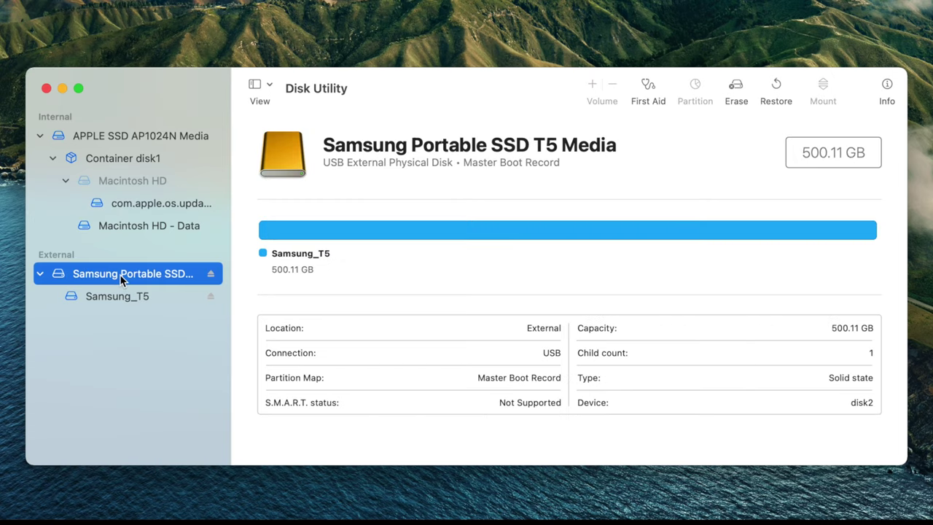
left_click(738, 86)
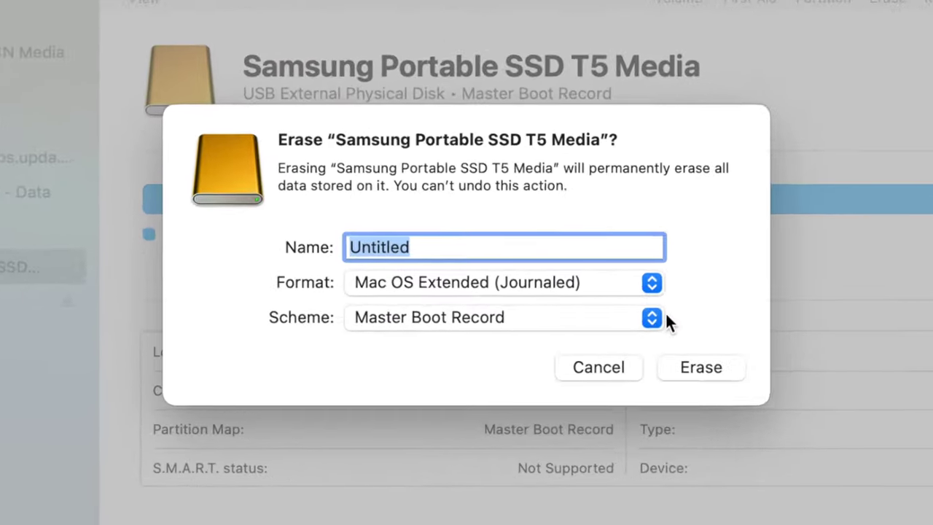
Erase the SSD as 'Final Cut Library', Mac OS Extended (Journaled), GUID Partition Map, then quit Disk Utility
left_click(587, 307)
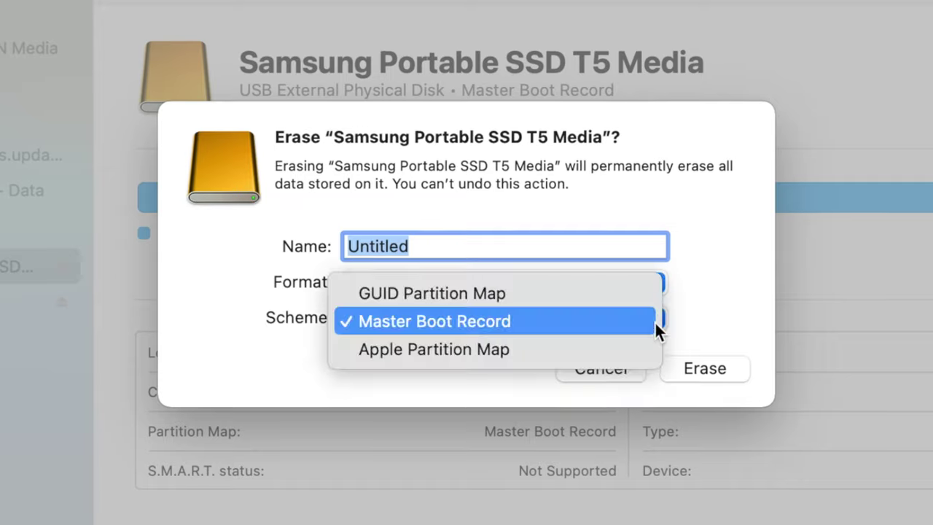
left_click(624, 296)
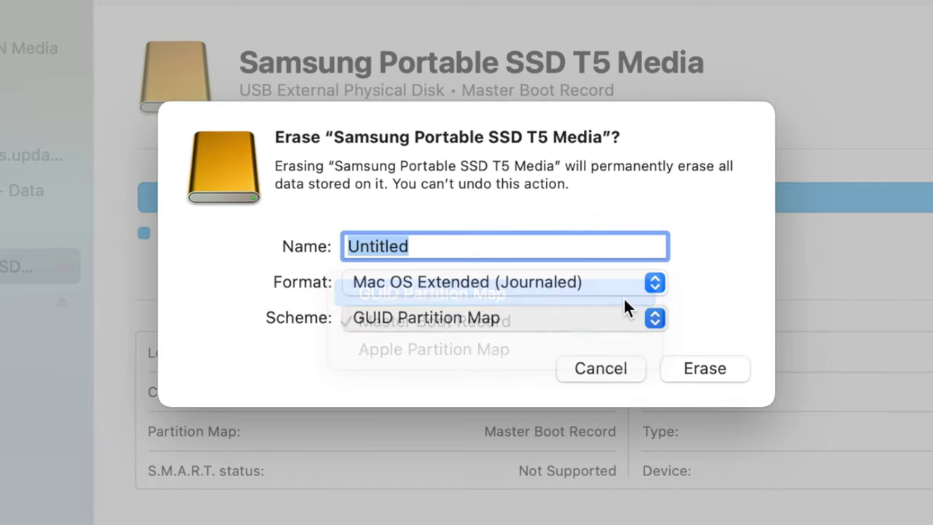
left_click(653, 284)
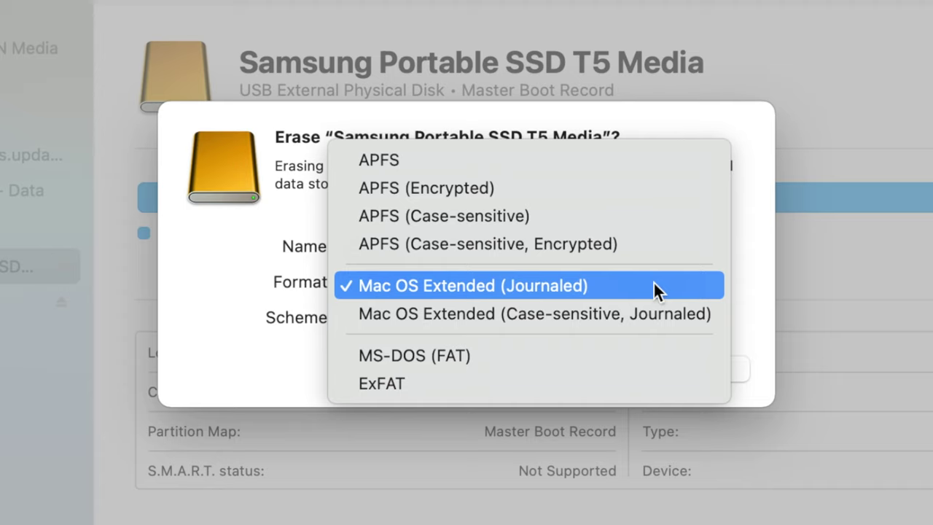
left_click(653, 284)
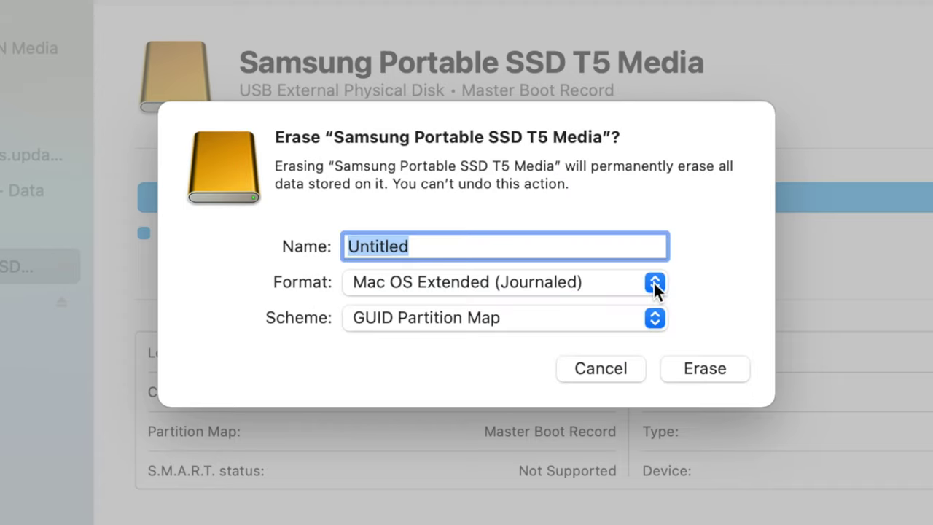
type("Final Cut Library")
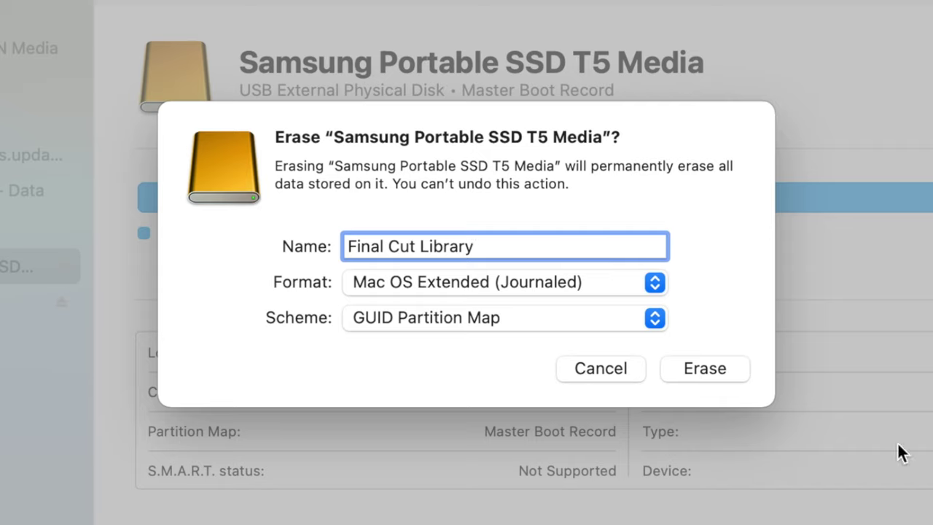
left_click(729, 370)
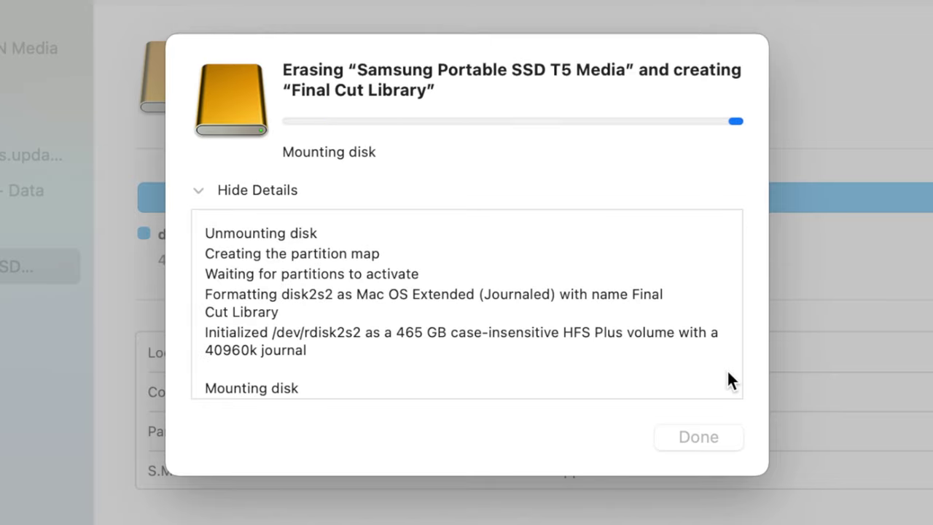
left_click(692, 442)
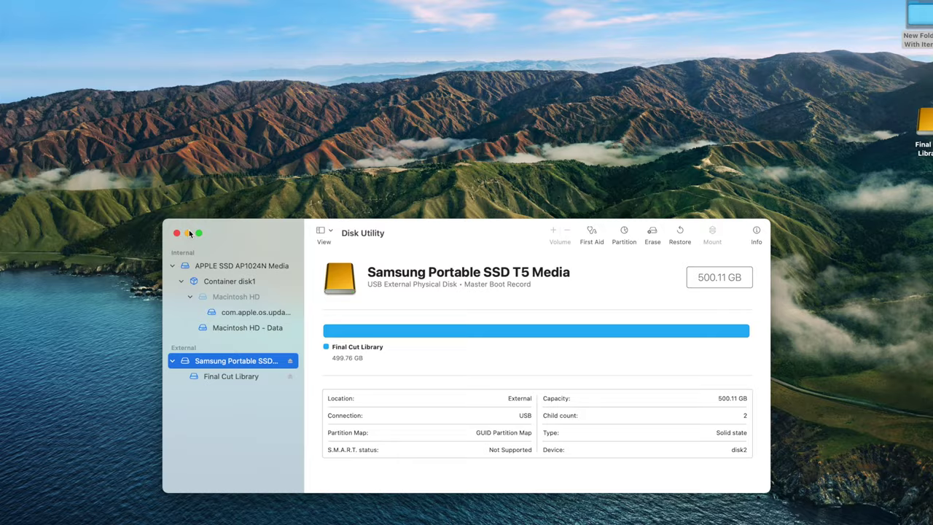
left_click(176, 231)
Launch Final Cut Pro from the Alfred launcher
key("alt+space")
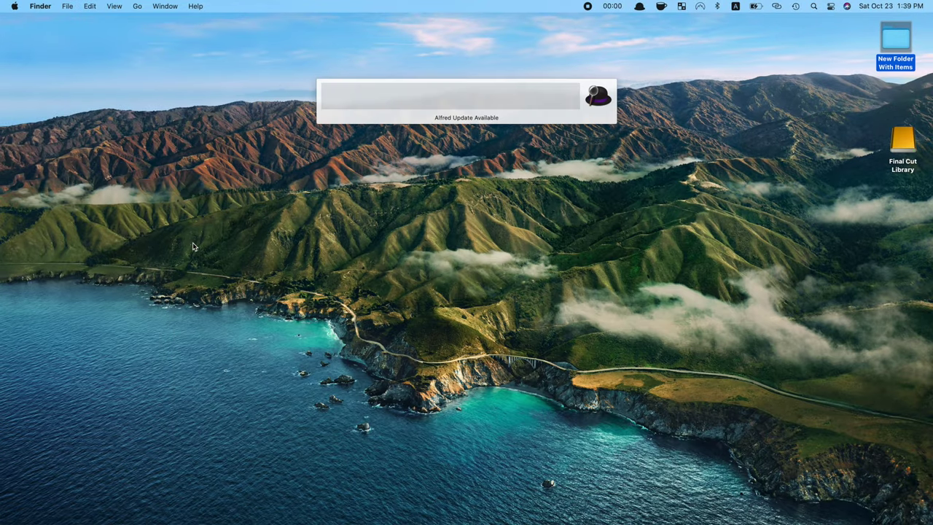
type("fina")
key("Return")
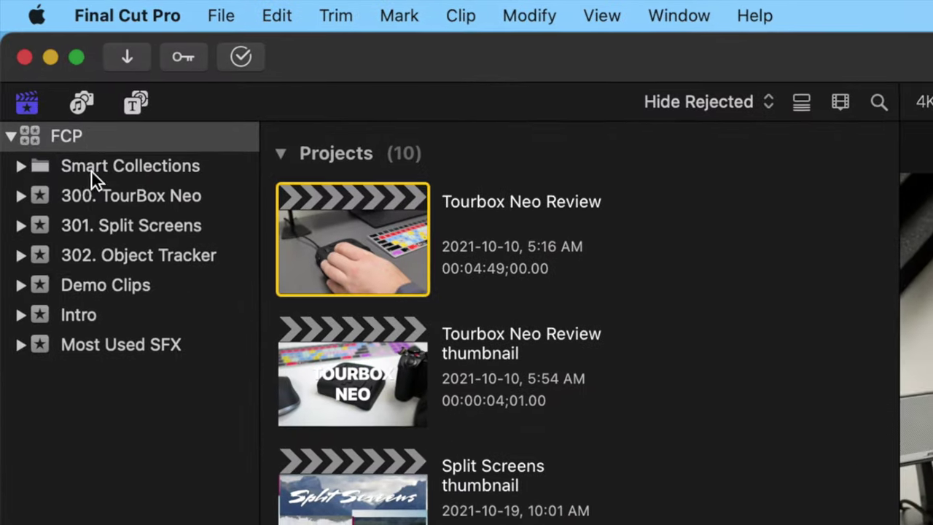
Reveal the FCP library in Finder's Movies folder, then close Final Cut Pro
left_click(31, 56)
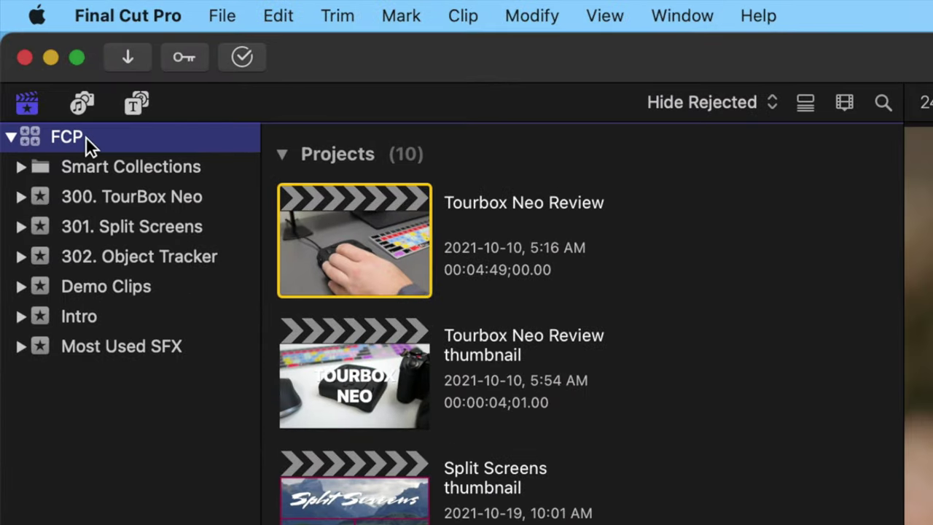
left_click(219, 17)
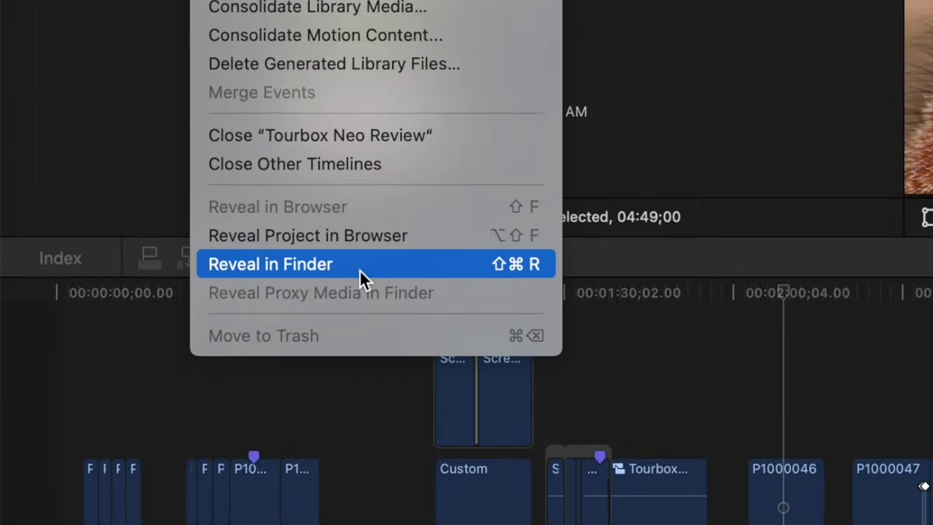
left_click(359, 267)
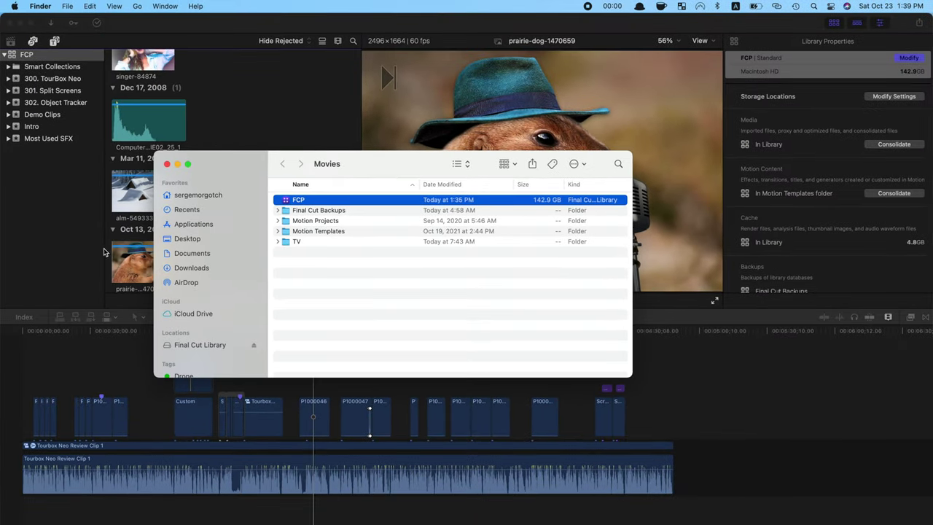
left_click(11, 24)
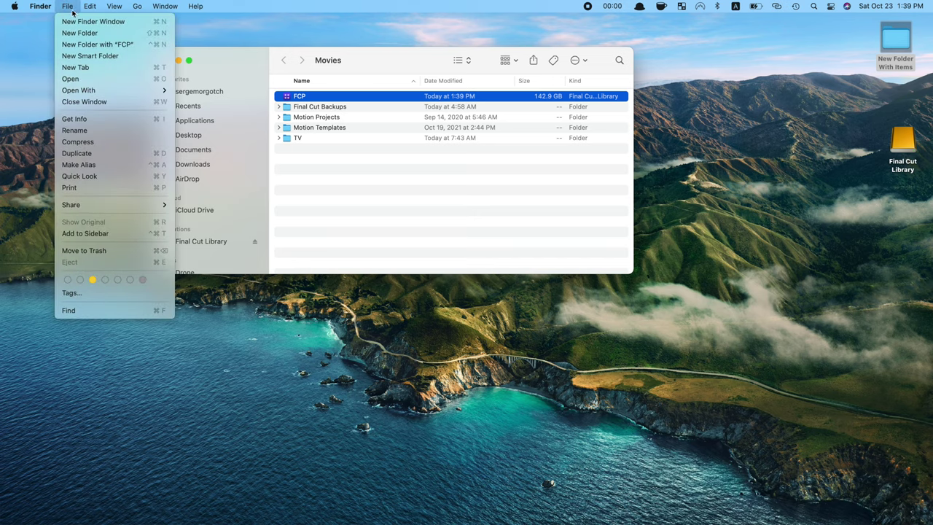
Show the Final Cut Library drive in a second Finder window and drag the FCP library onto it
left_click(79, 22)
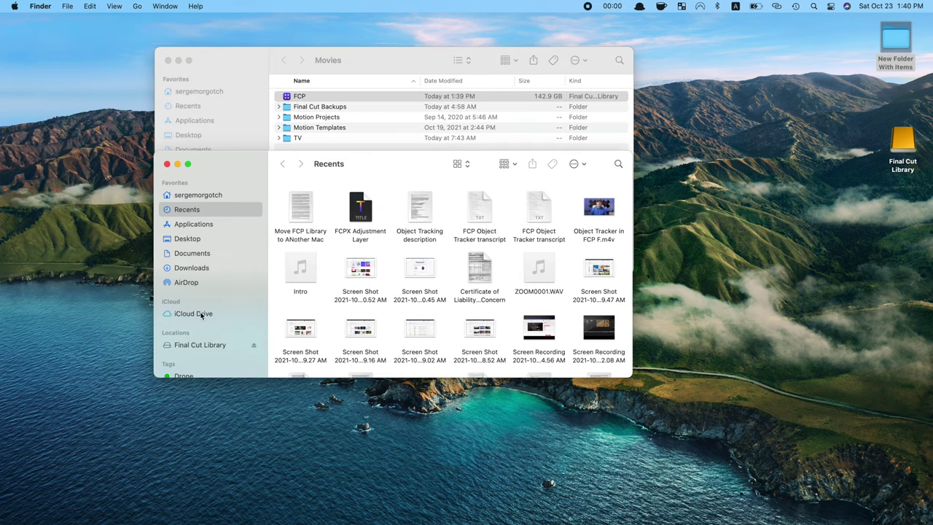
left_click(200, 345)
left_click_drag(348, 164, 348, 291)
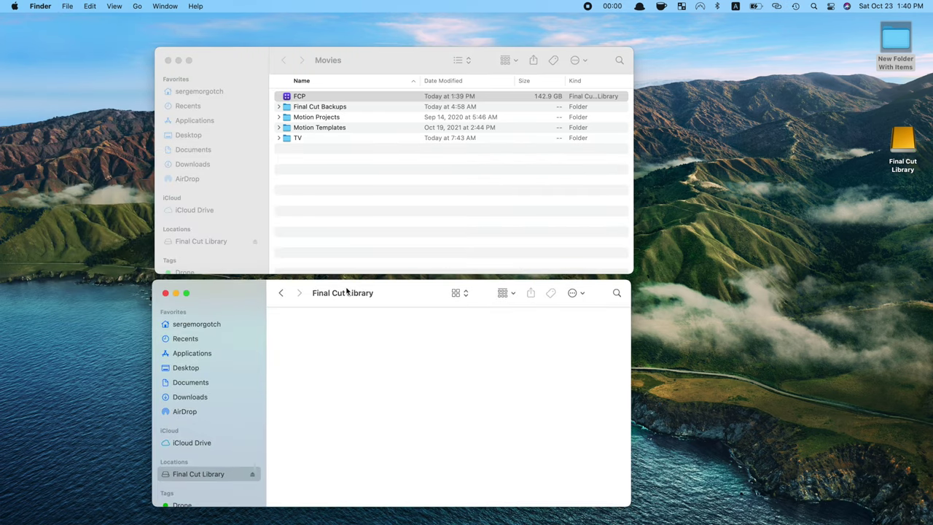
left_click_drag(302, 98, 317, 341)
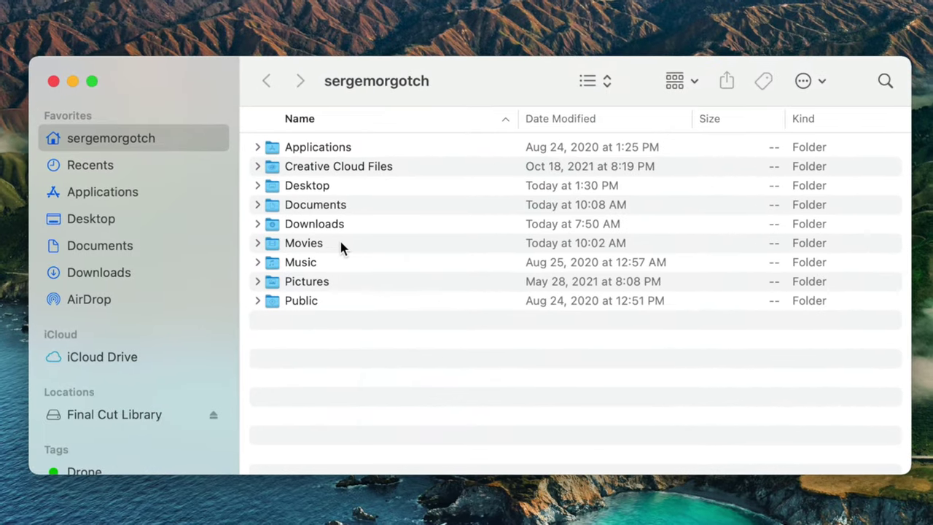
Copy the Effects, Generators, Titles and Transitions folders from Motion Templates onto the Final Cut Library drive
double_click(340, 244)
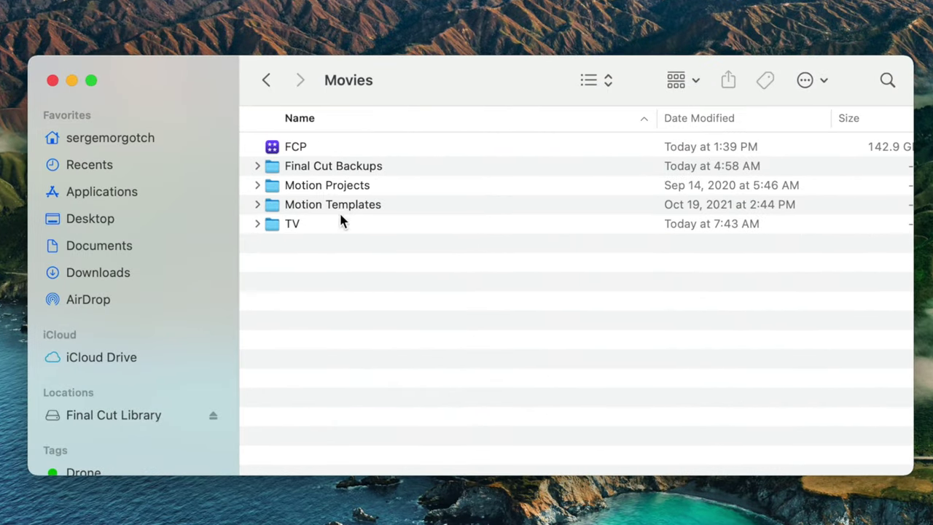
double_click(342, 206)
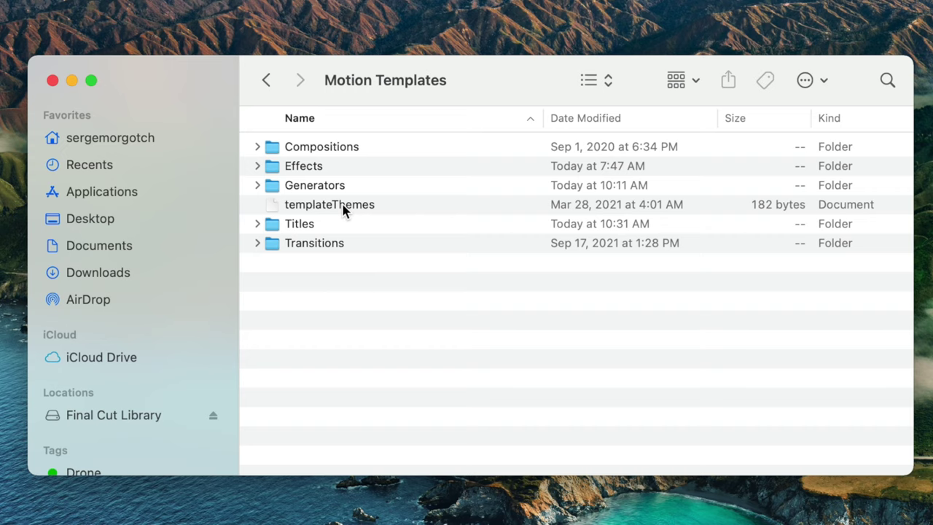
left_click(312, 171)
left_click(318, 185, "super")
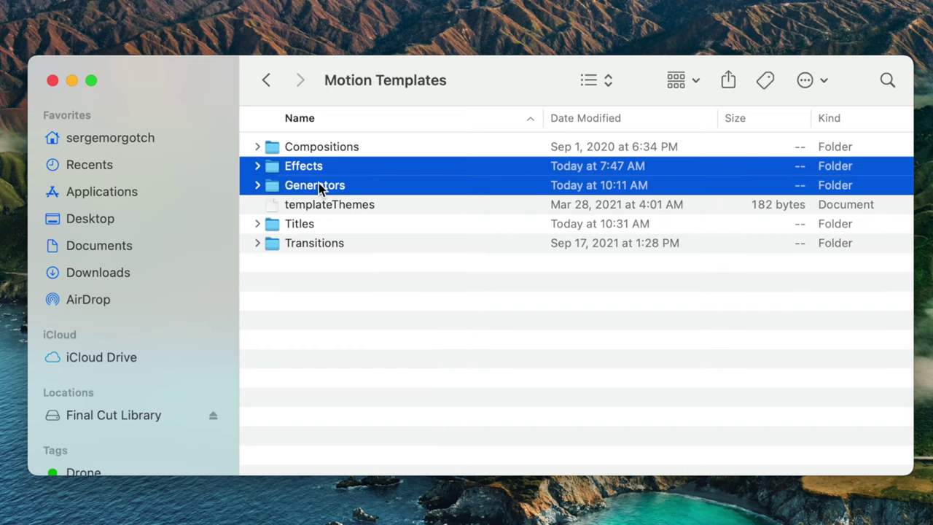
left_click(312, 226, "super")
left_click(313, 244, "super")
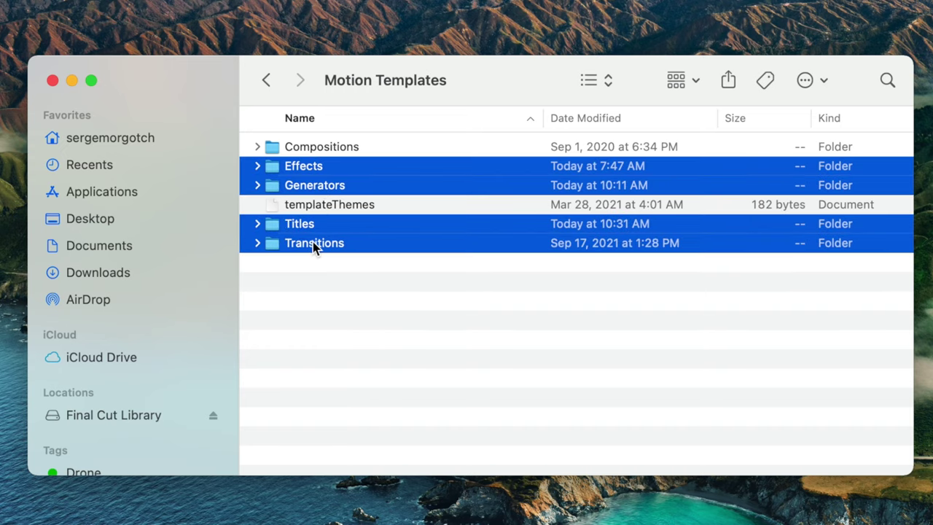
key("super+c")
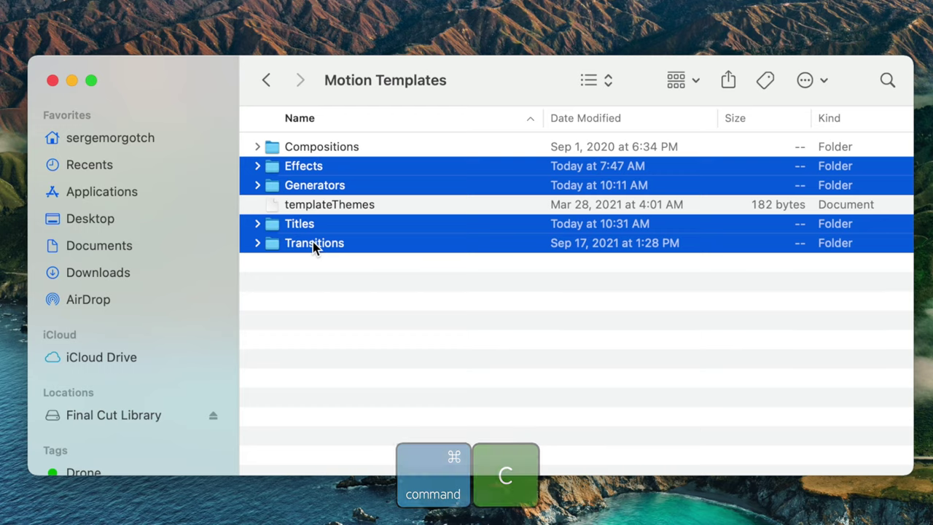
key("super+n")
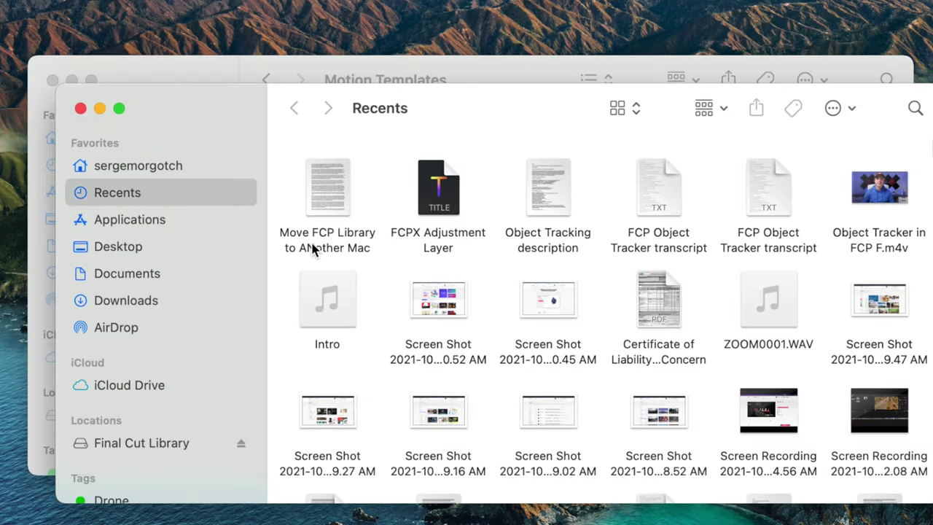
left_click(142, 445)
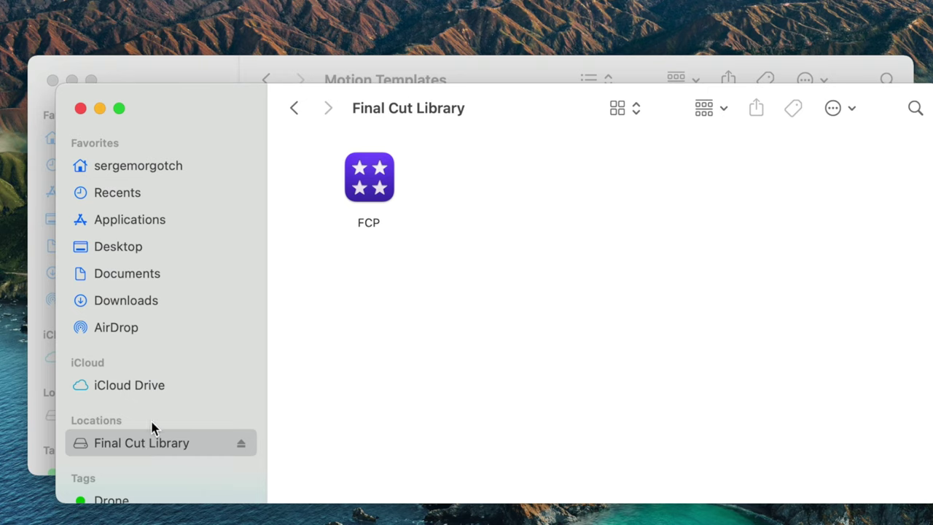
key("super+v")
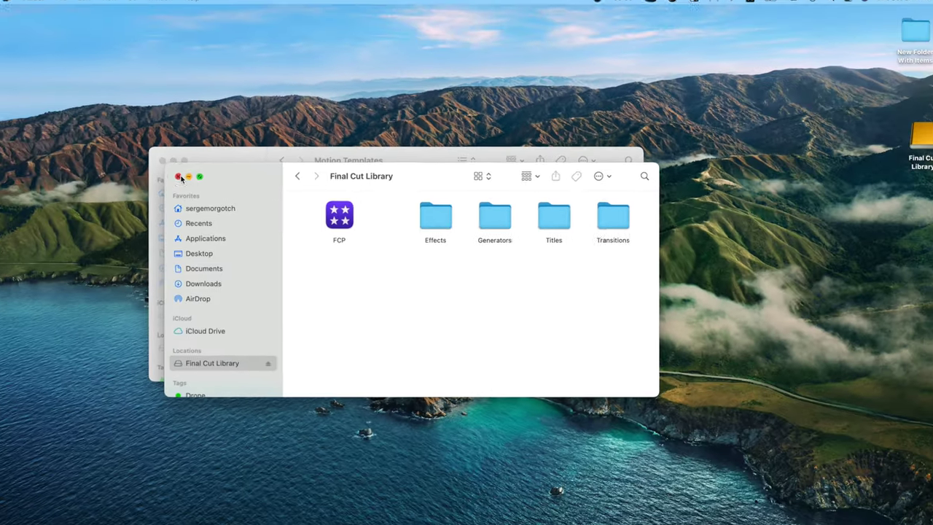
Close both Finder windows and eject the Final Cut Library drive
left_click(80, 108)
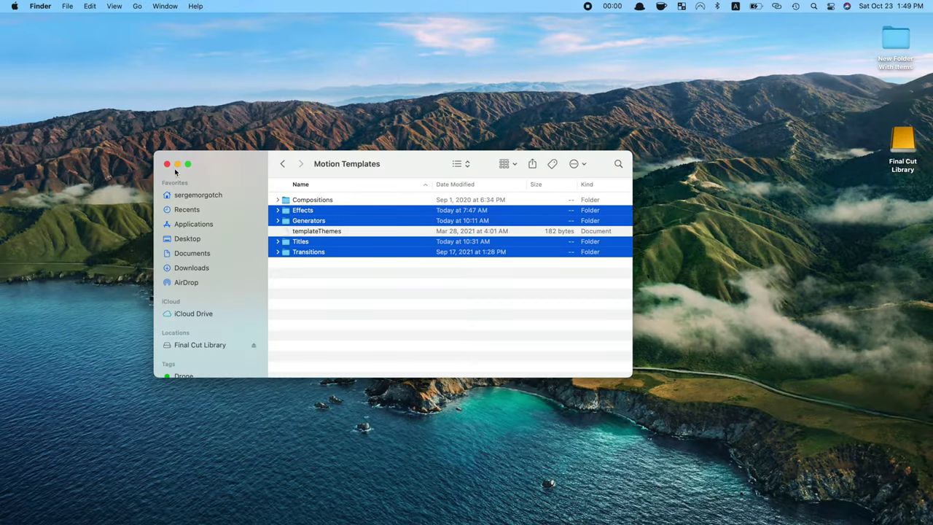
left_click(166, 164)
right_click(899, 142)
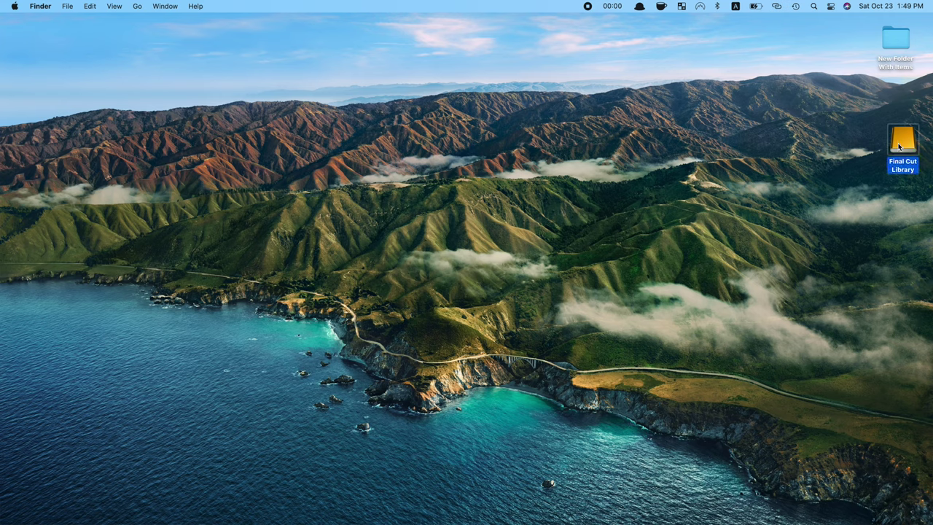
left_click(866, 177)
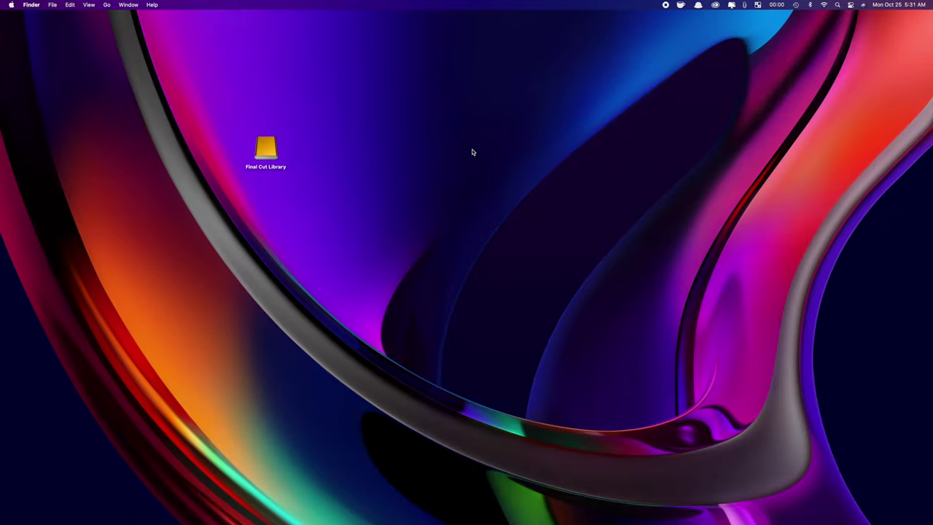
Open the home Movies > Motion Templates folder alongside a second window on the drive
key("shift+super+h")
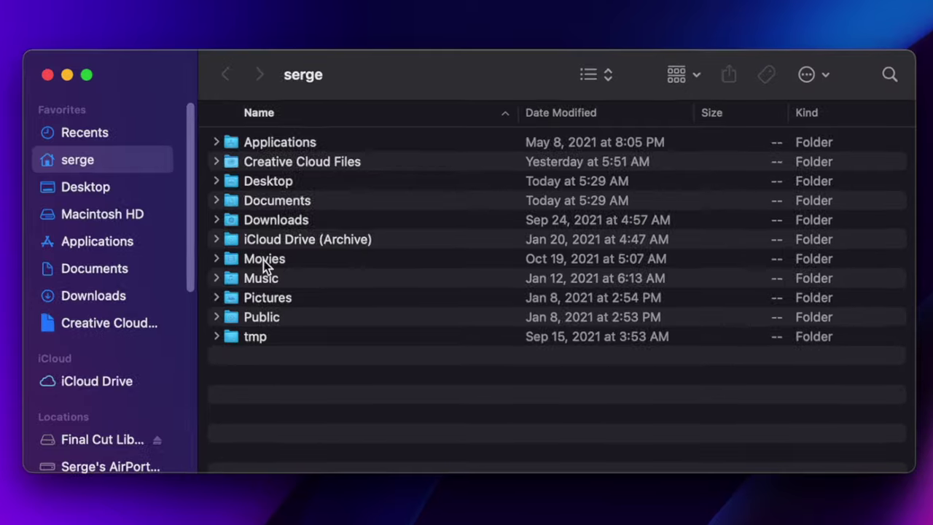
double_click(263, 260)
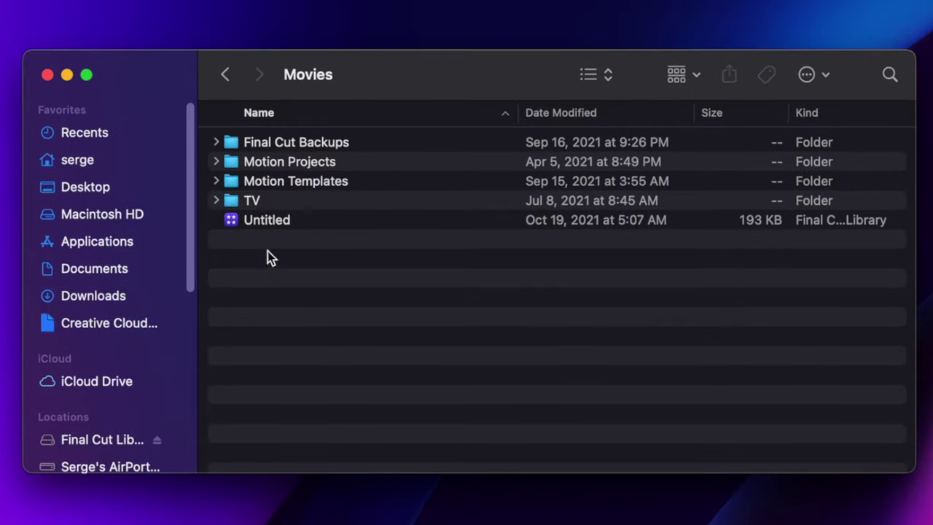
double_click(284, 182)
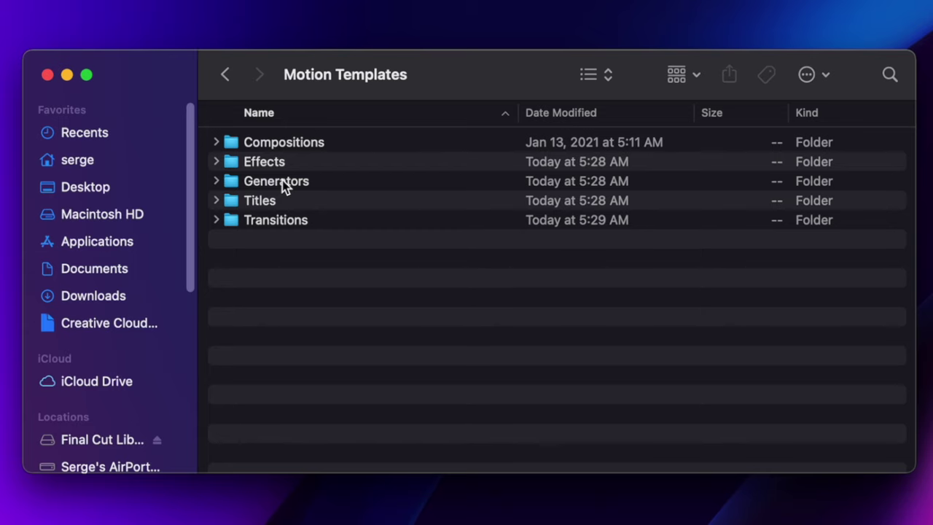
key("super+n")
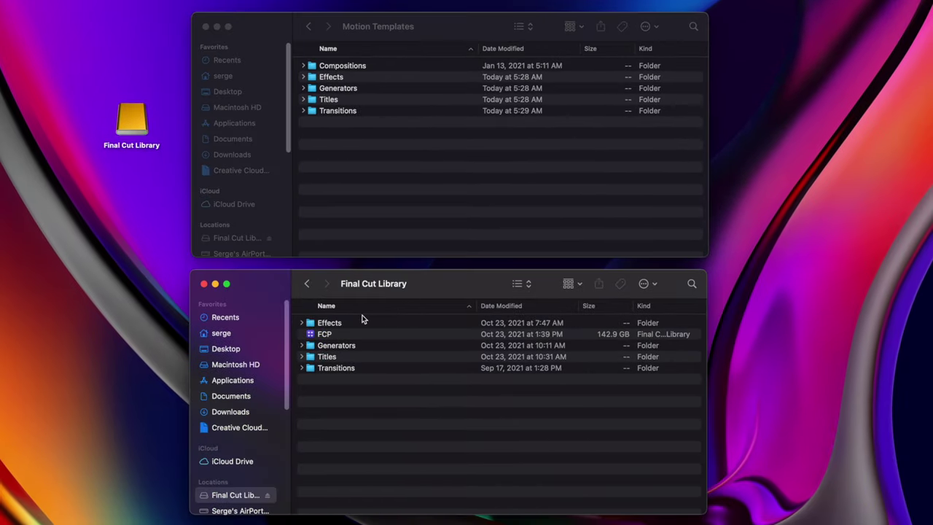
Copy the drive's Effects contents into the local Motion Templates Effects folder
double_click(344, 326)
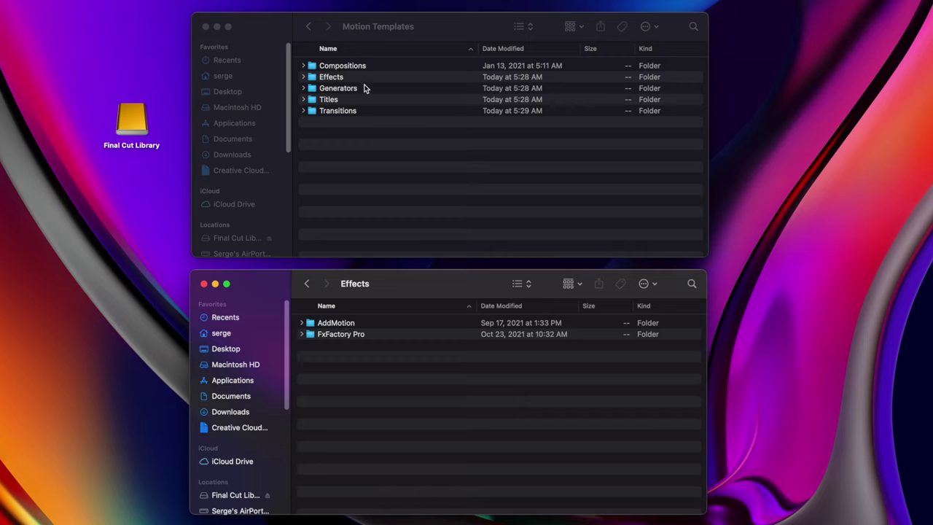
left_click(333, 77)
double_click(333, 77)
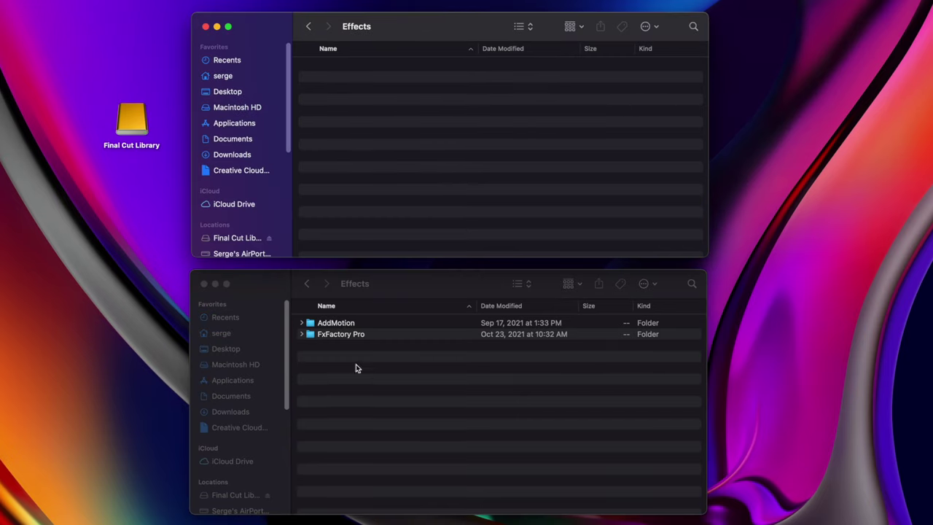
left_click(356, 368)
key("super+a")
key("super+c")
left_click(350, 122)
key("super+v")
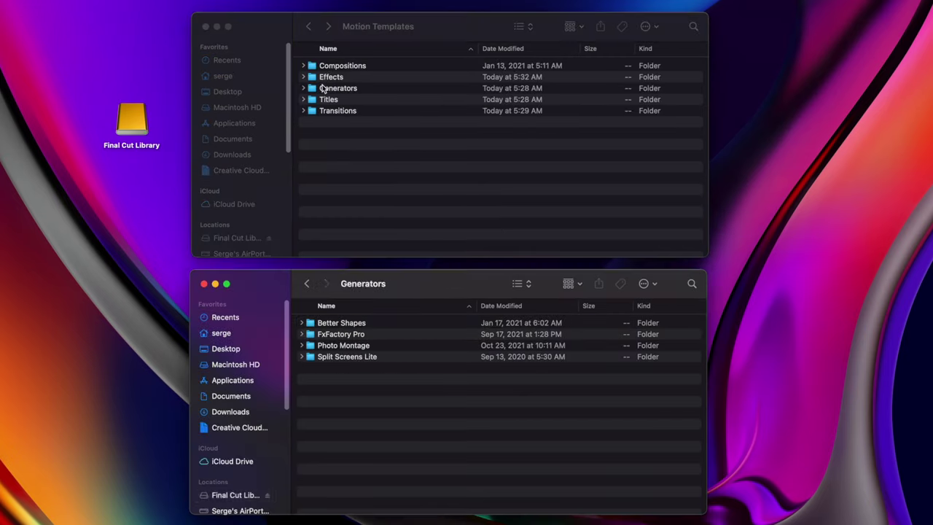
Copy the drive's Generators and Titles contents into the matching local Motion Templates folders
key("super+a")
key("super+c")
double_click(324, 88)
key("super+v")
left_click(309, 26)
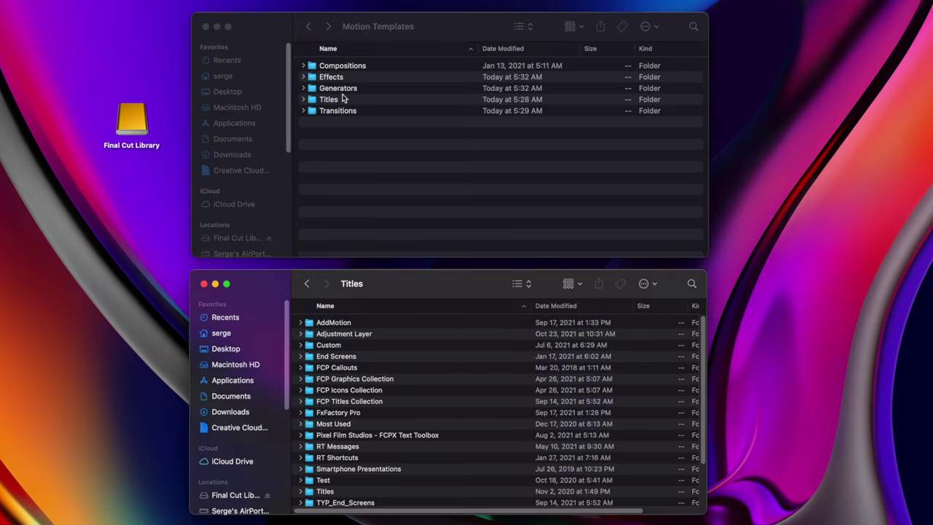
key("super+a")
key("super+c")
double_click(328, 99)
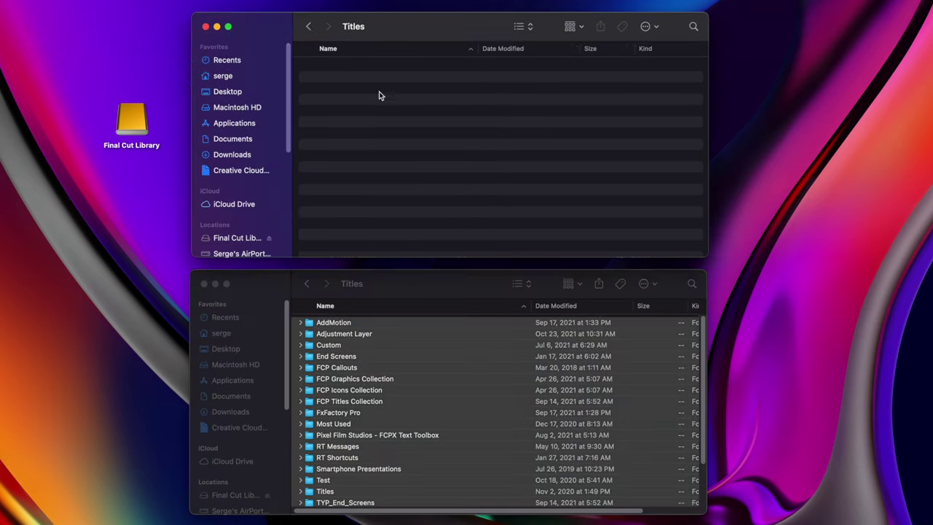
key("super+v")
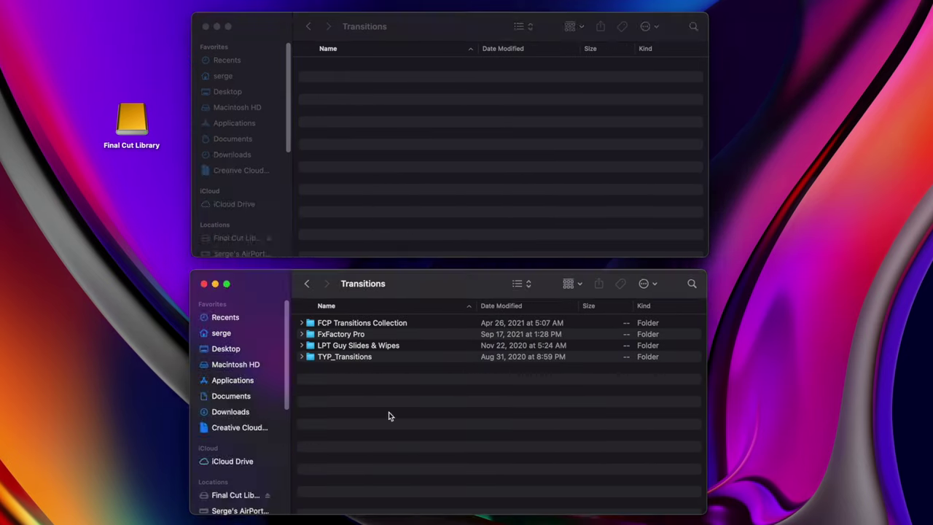
Copy the drive's Transitions contents into the local Transitions folder, then return to the drive's root
key("super+a")
key("super+c")
left_click(336, 179)
key("super+v")
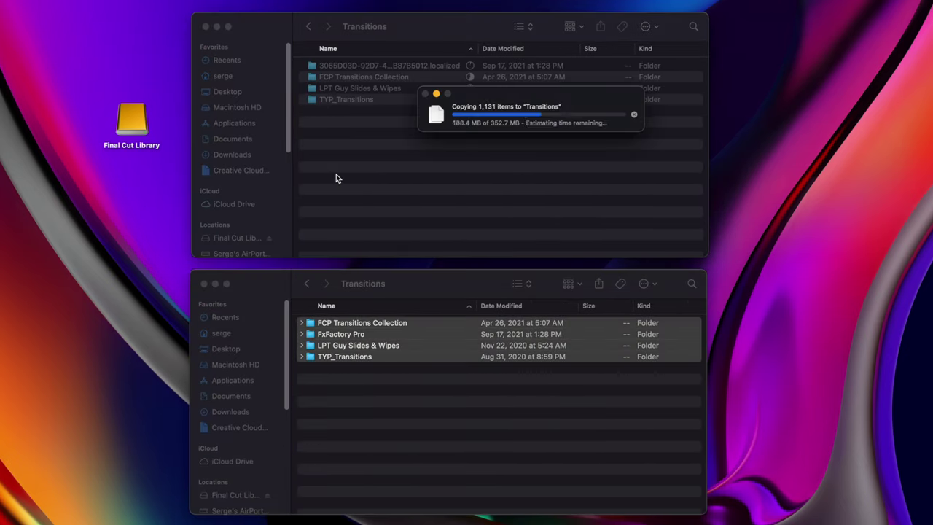
left_click(205, 284)
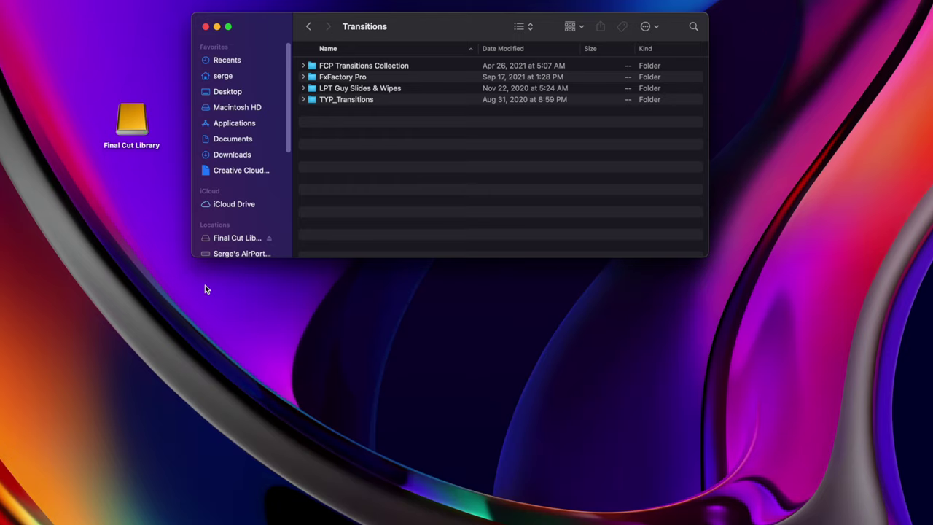
left_click(236, 240)
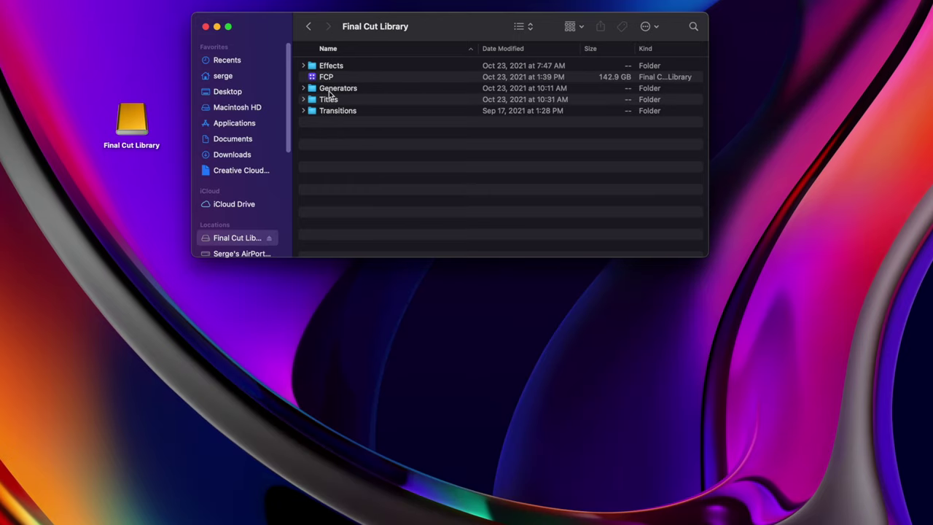
Open the drive's FCP library in Final Cut Pro, then quit with Cmd-Q
double_click(336, 79)
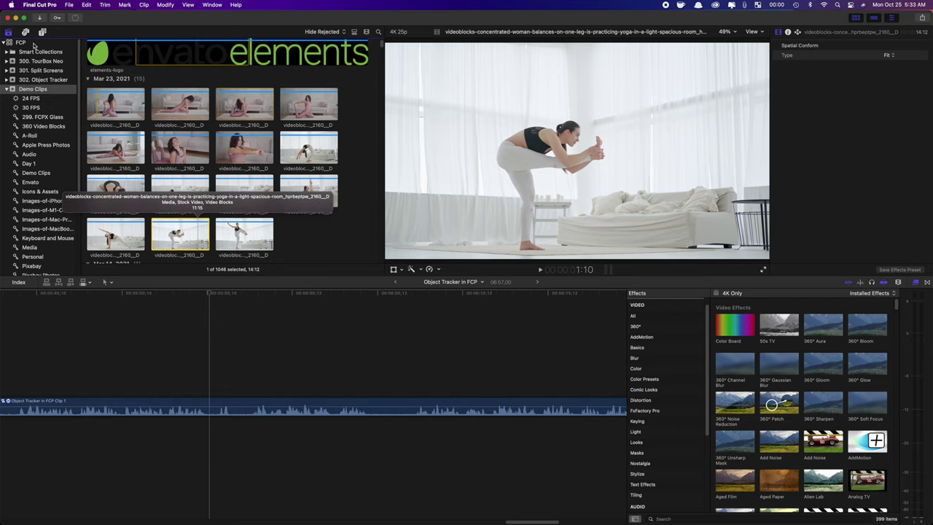
key("super+q")
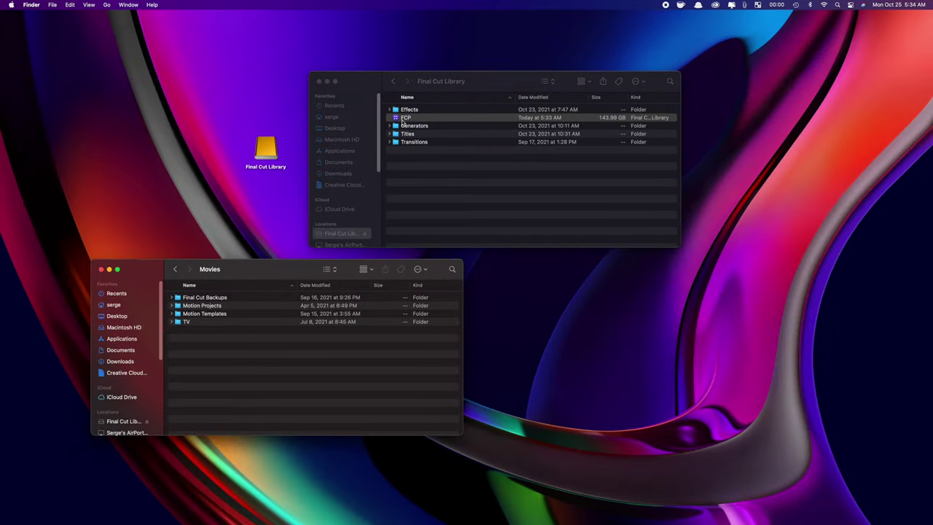
Drag the FCP library from the Final Cut Library drive into the Movies folder
left_click_drag(405, 118, 230, 372)
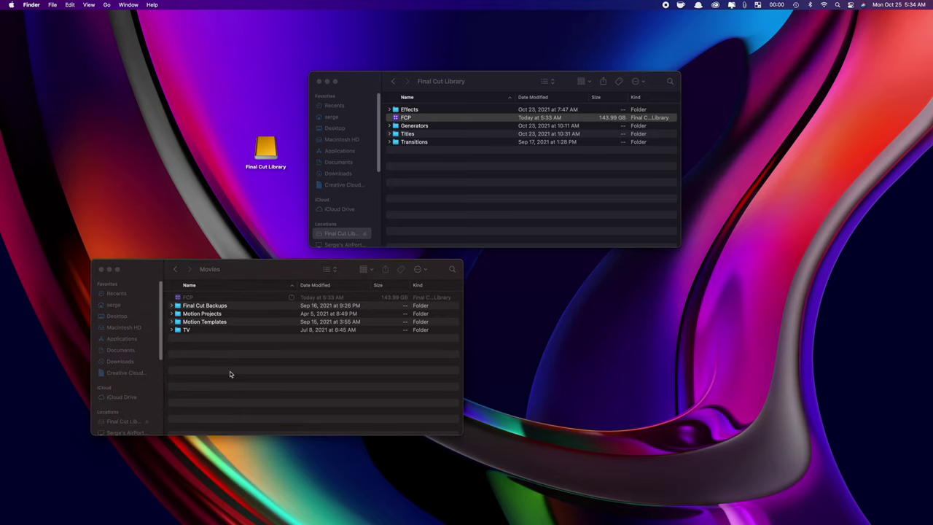